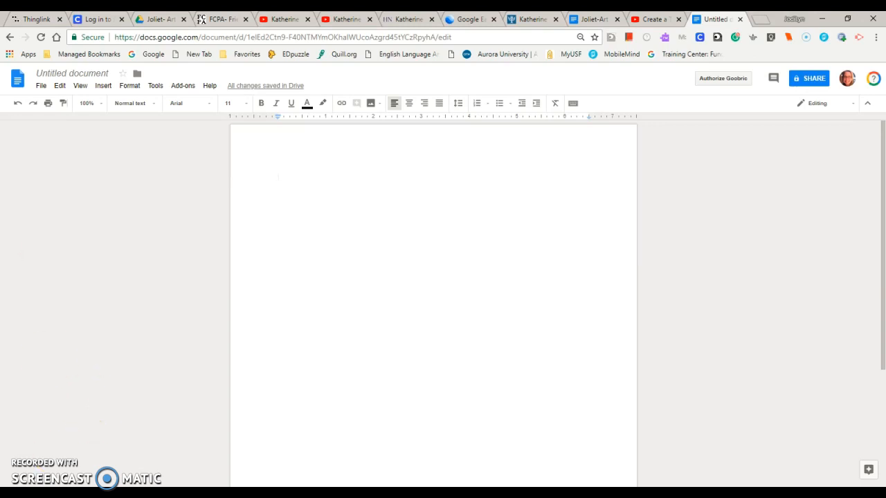
- Rename the untitled document as Works Cited and open the EasyBib Bibliography Creator's bibliography manager
left_click(96, 73)
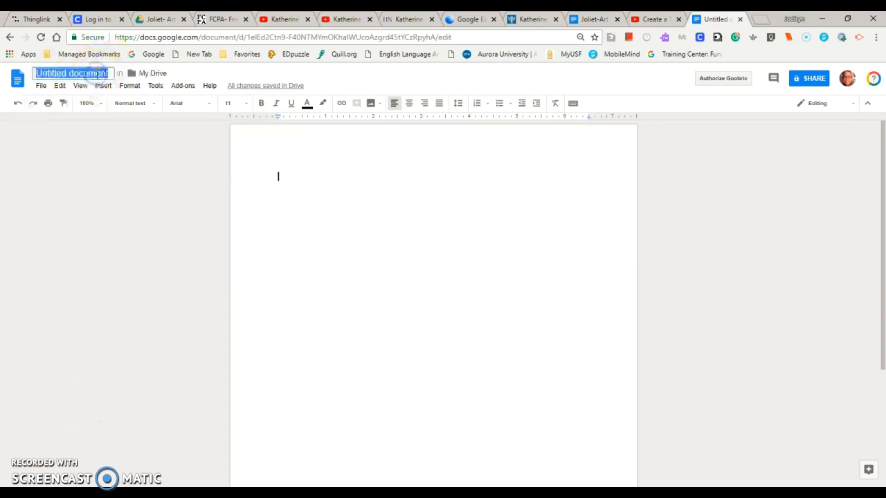
type("Works Cited")
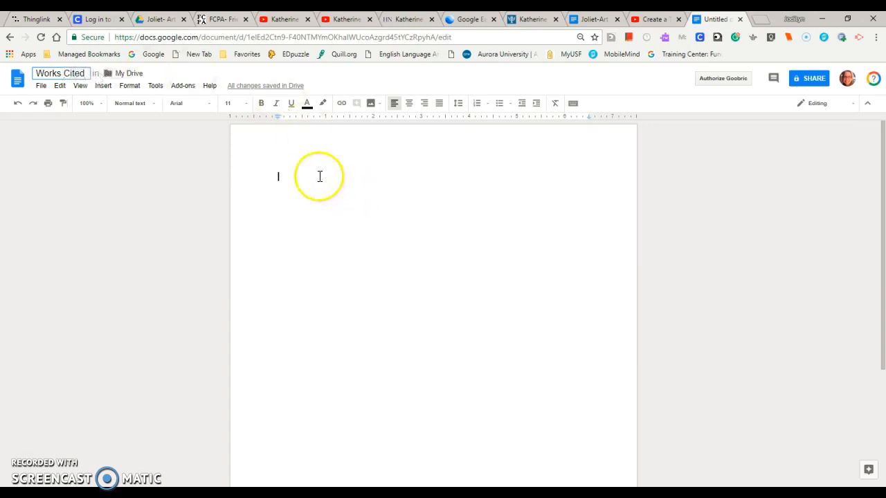
left_click(183, 86)
mouse_move(222, 126)
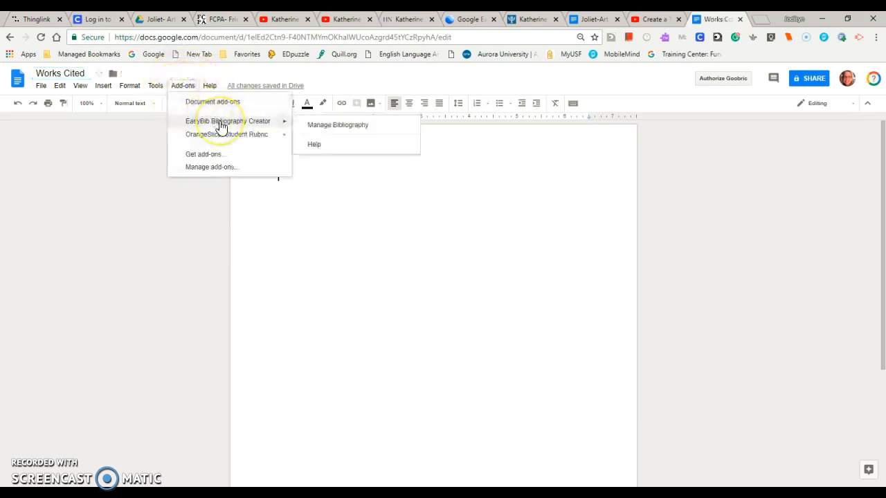
left_click(319, 128)
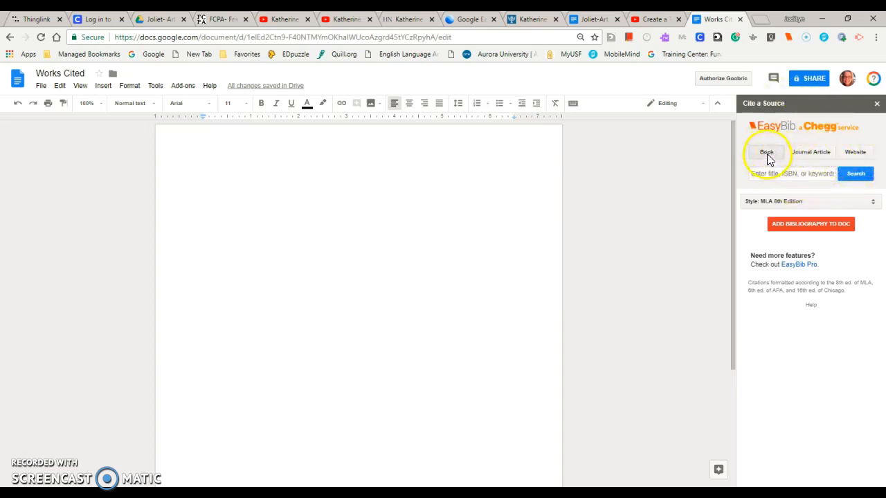
- Set the EasyBib source type to Website and choose MLA 8th Edition as the citation style
left_click(856, 154)
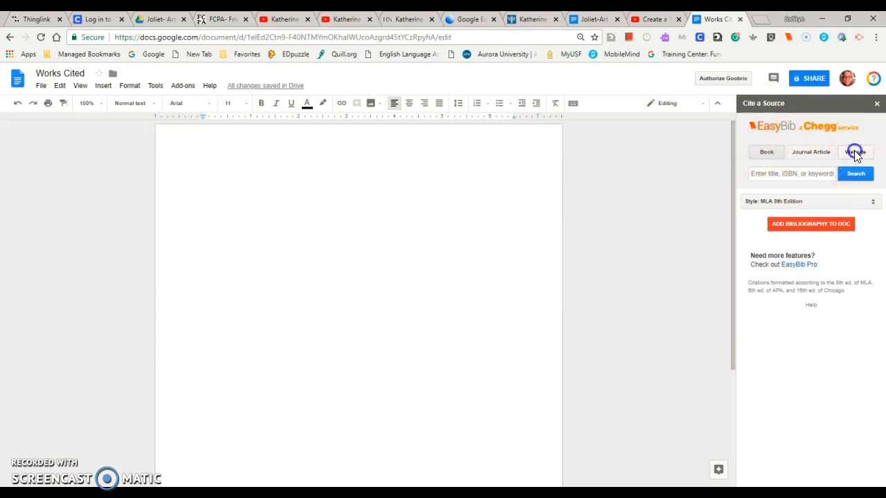
left_click(873, 204)
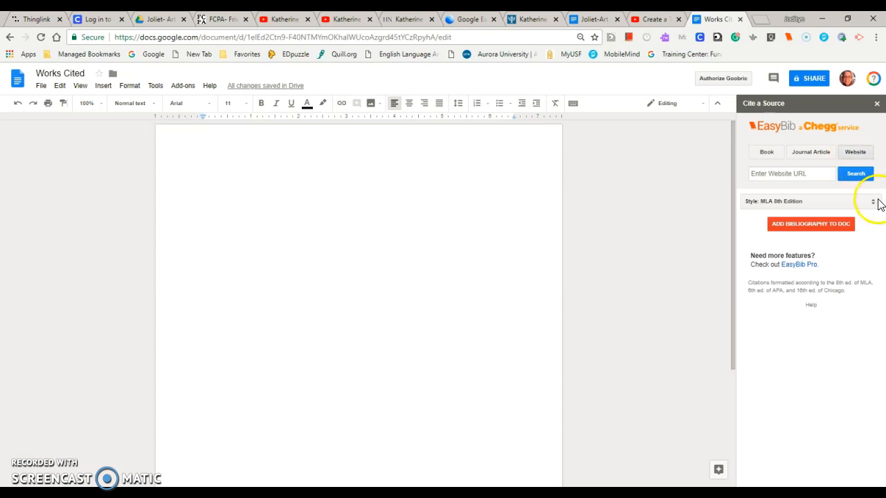
left_click(872, 204)
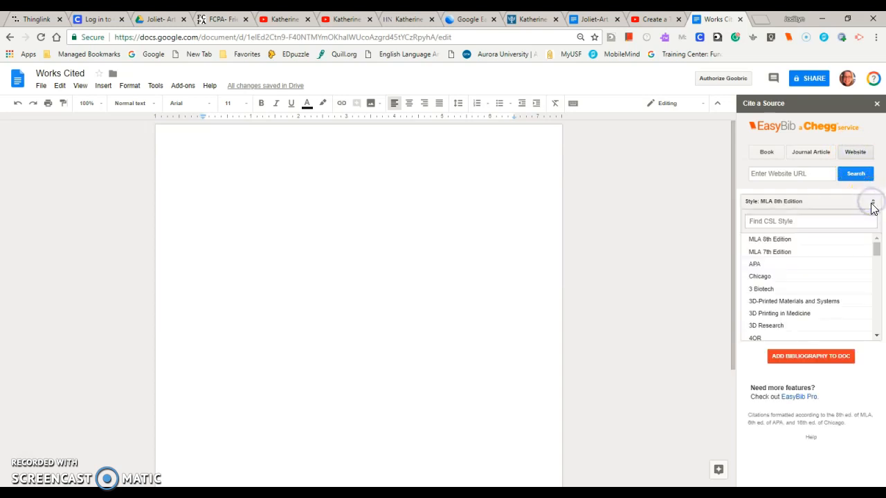
left_click(807, 242)
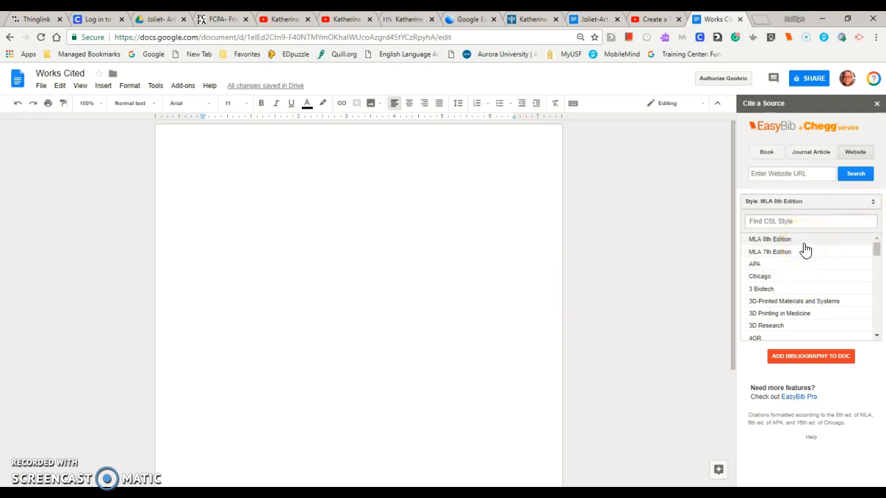
left_click(806, 267)
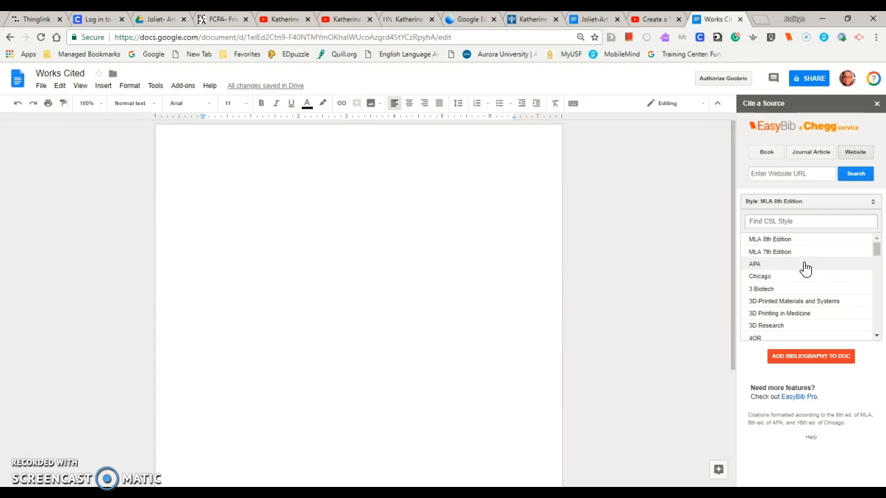
left_click(804, 243)
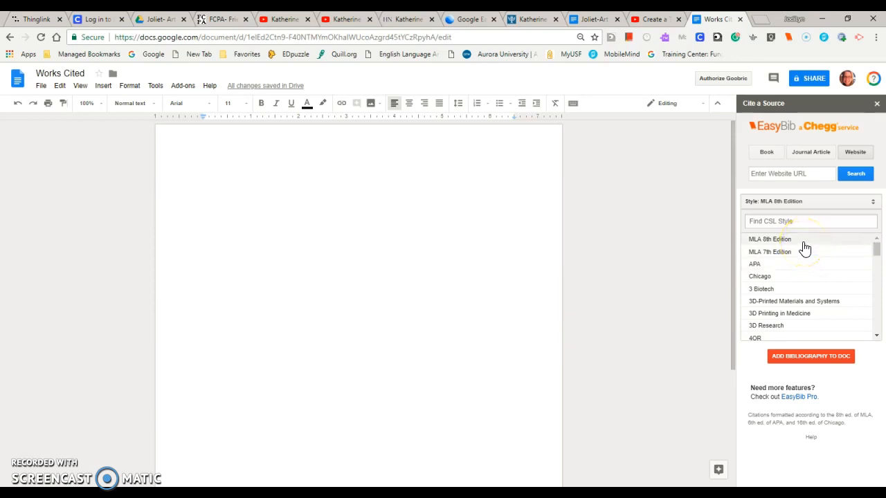
left_click(804, 242)
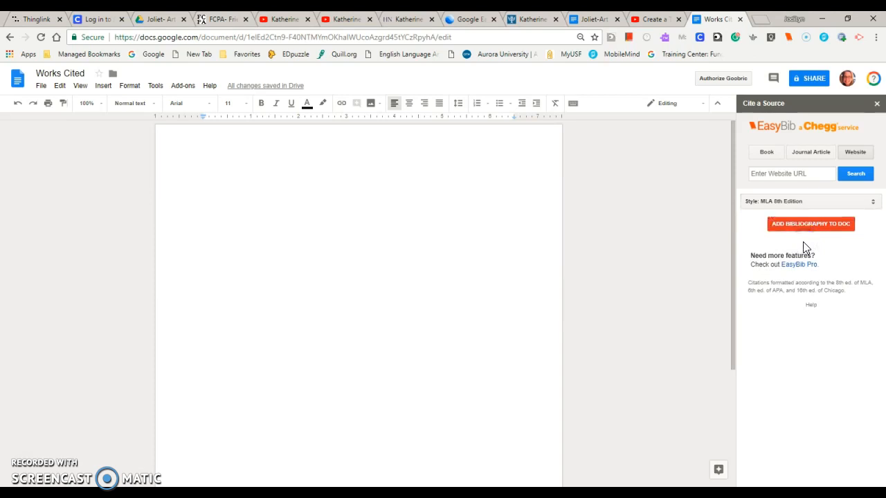
- Copy the URL of the open FCPA mural page, look it up in EasyBib, and add its citation to the bibliography
left_click(215, 21)
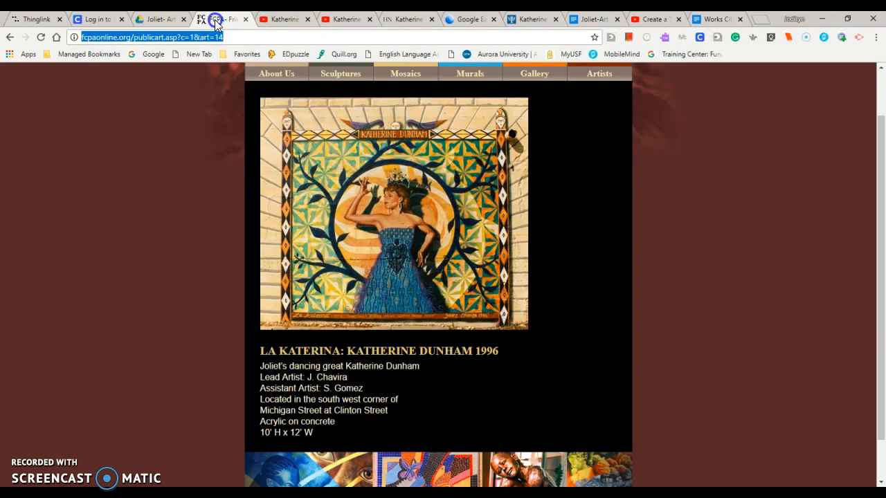
left_click(235, 38)
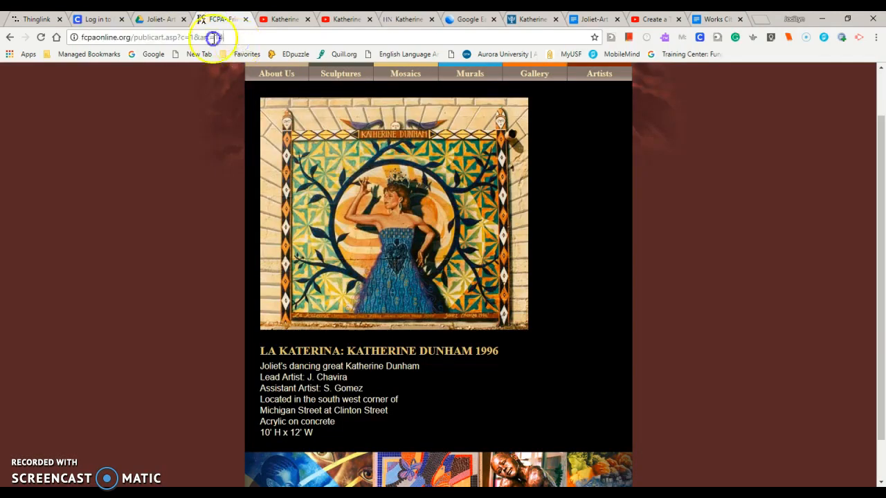
left_click_drag(213, 39, 56, 43)
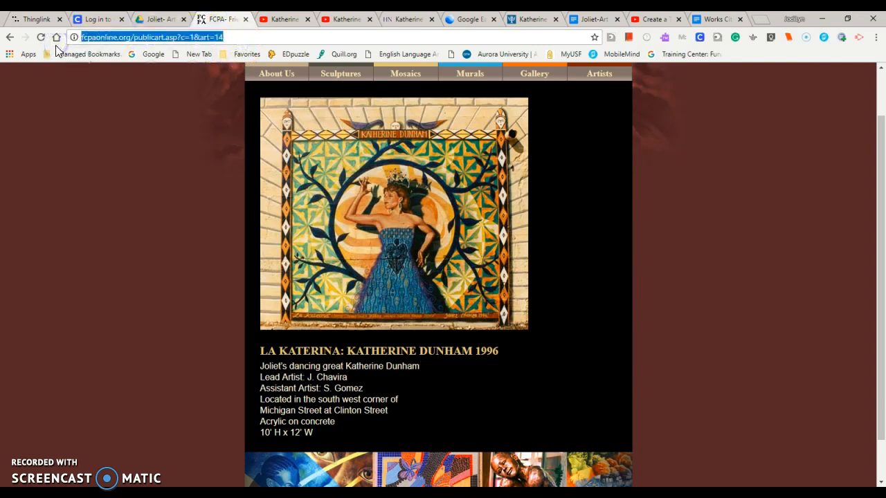
left_click(704, 20)
left_click(780, 174)
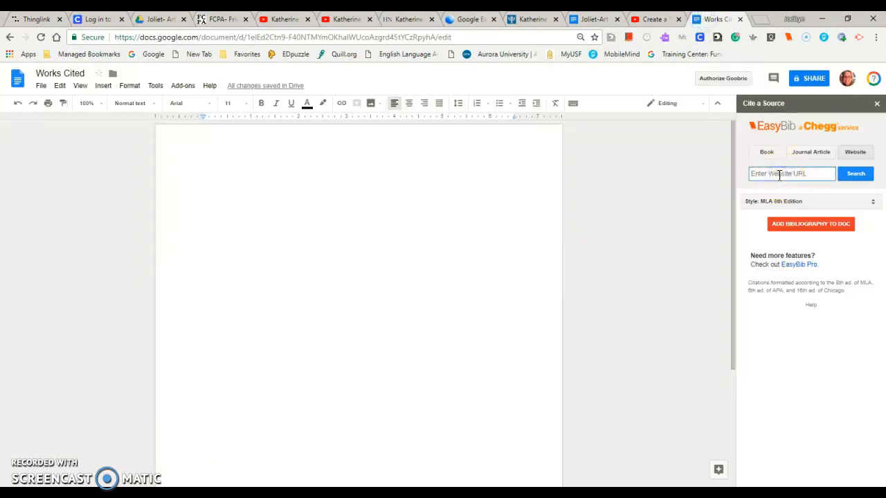
key("ctrl+v")
left_click(856, 174)
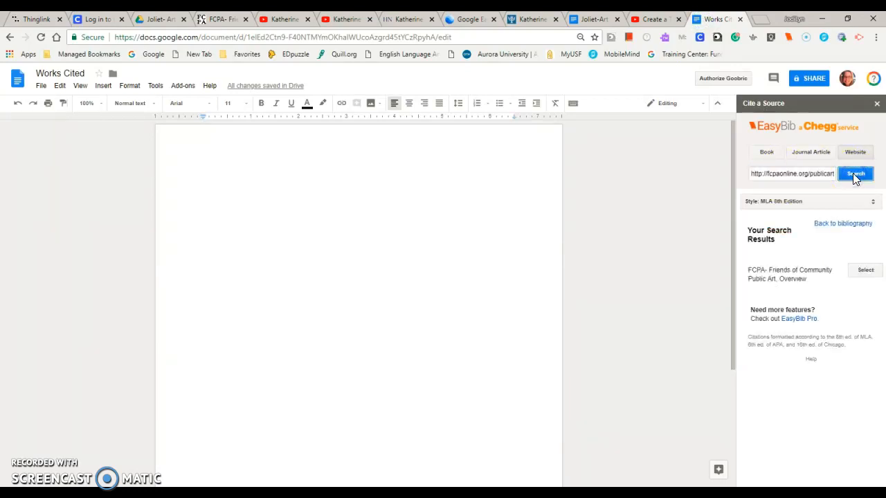
left_click(866, 272)
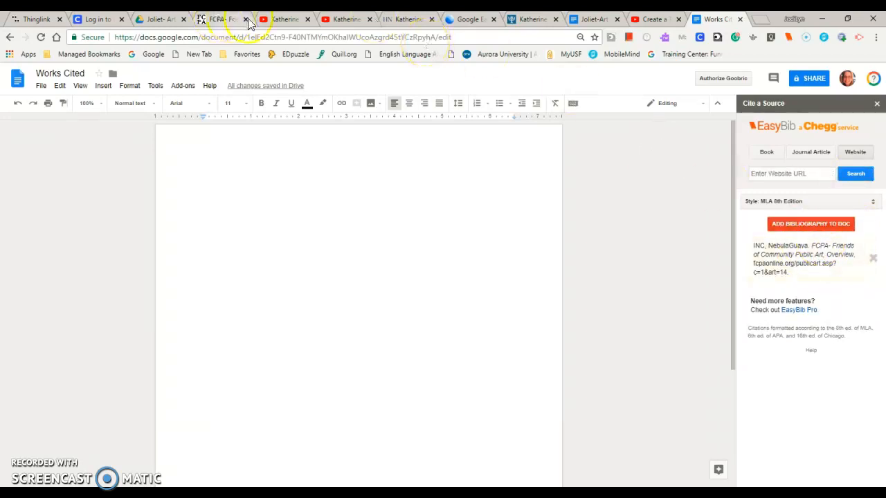
- Cite the YouTube video "Katherine Dunham: My Love for Dance" in EasyBib using its copied URL
left_click(278, 20)
left_click_drag(294, 32, 119, 33)
key("ctrl+c")
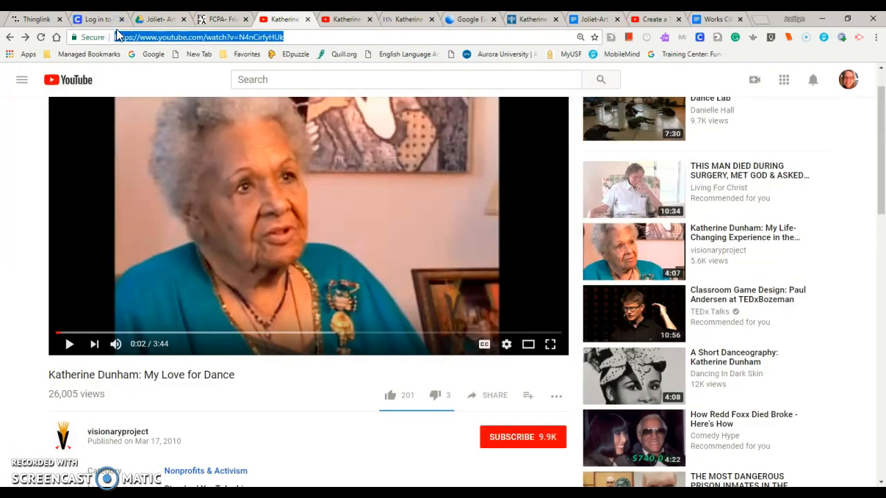
left_click(719, 19)
left_click(766, 174)
key("ctrl+v")
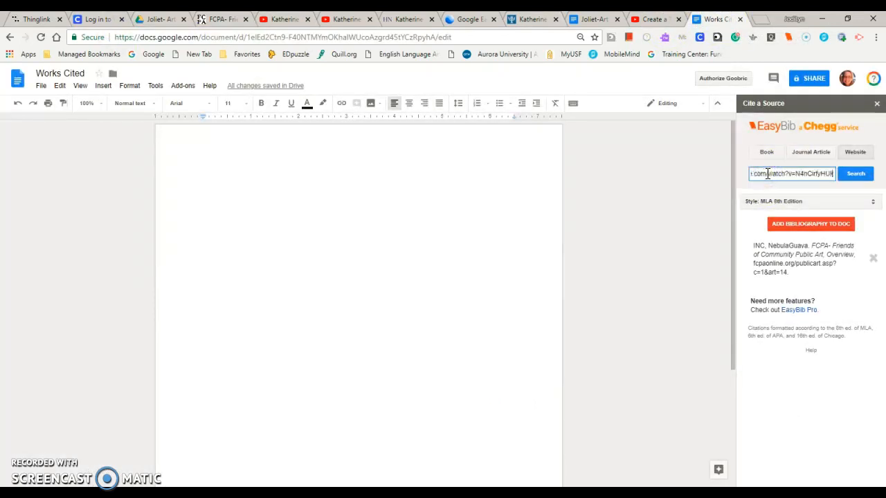
left_click(861, 177)
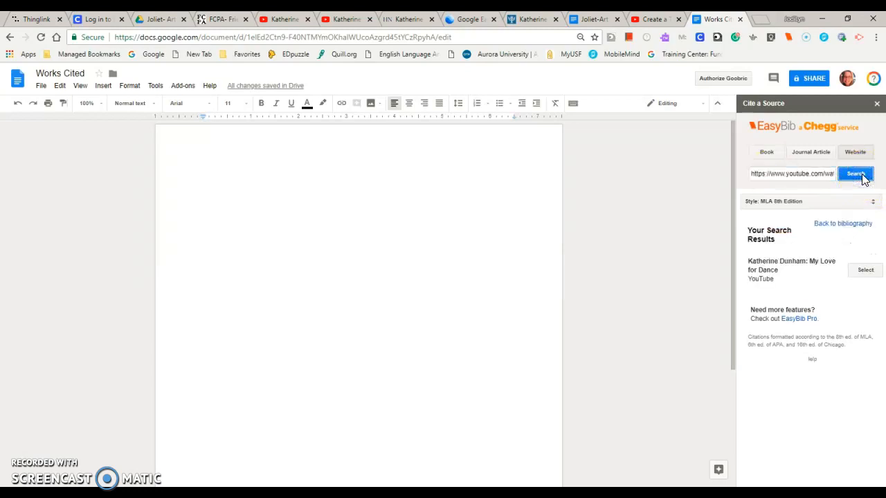
left_click(864, 271)
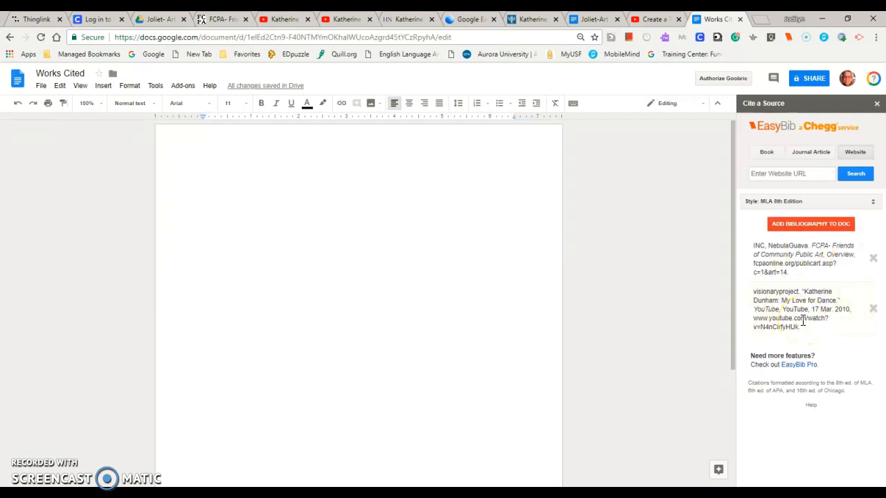
- Cite the YouTube video "Katherine Dunham Performing Ballet Creole (1952) | British Pathé" in EasyBib using its copied URL
left_click(348, 23)
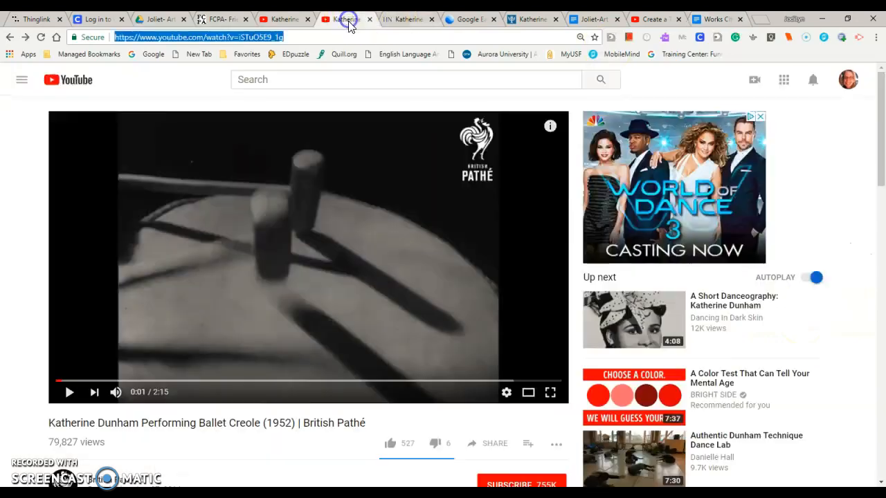
left_click_drag(339, 36, 86, 33)
key("ctrl+c")
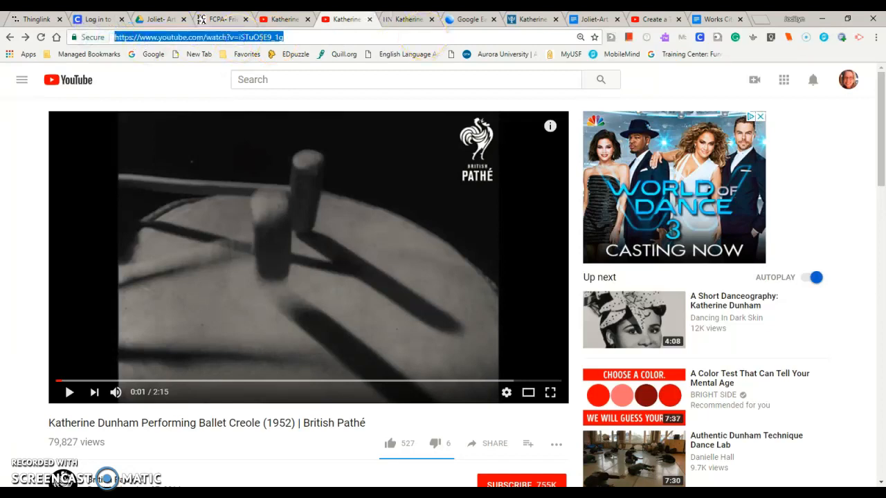
left_click(707, 20)
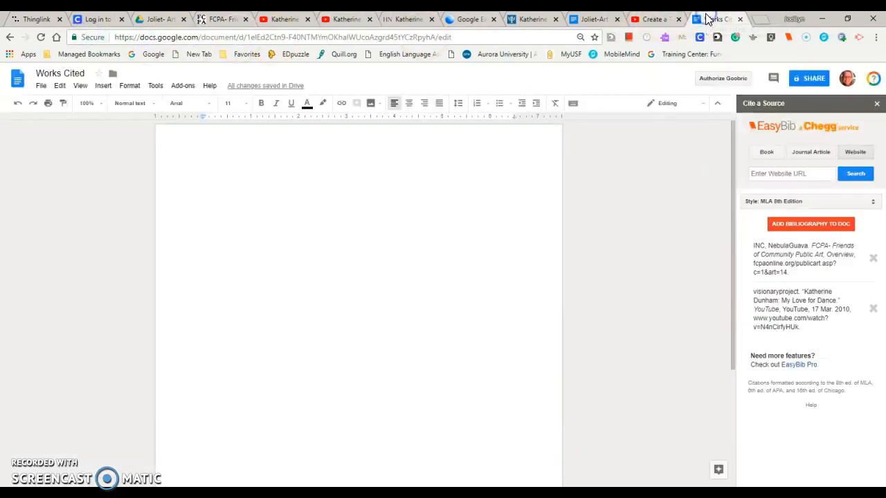
left_click(780, 174)
key("ctrl+v")
left_click(857, 175)
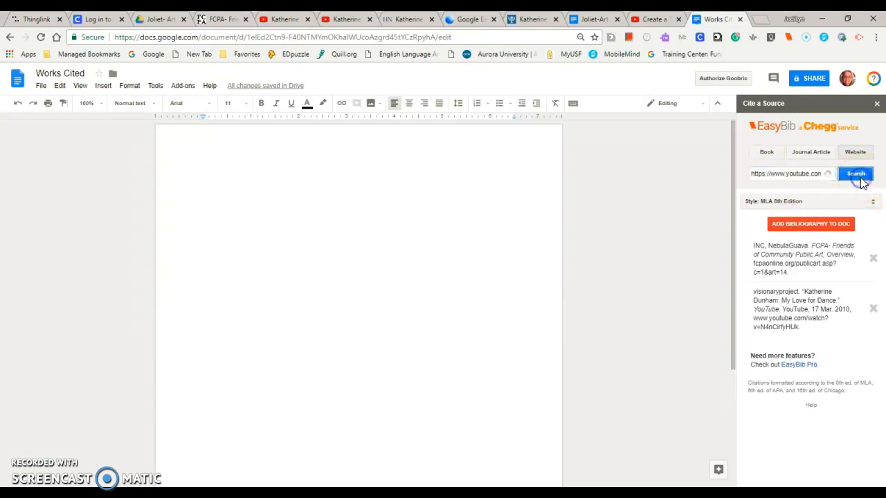
left_click(866, 274)
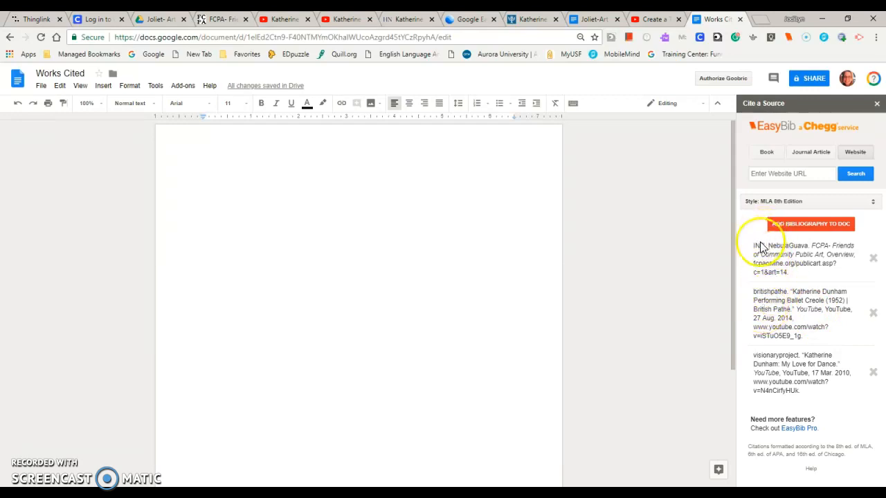
- Cite the Herald-News article "Katherine Dunham statue awaits its fate" in EasyBib using its copied URL
left_click(410, 20)
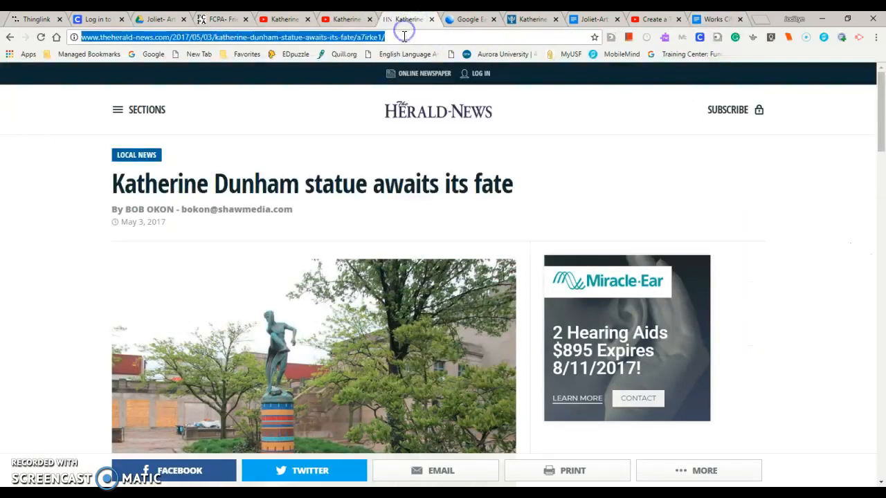
left_click(404, 33)
left_click_drag(403, 33, 66, 57)
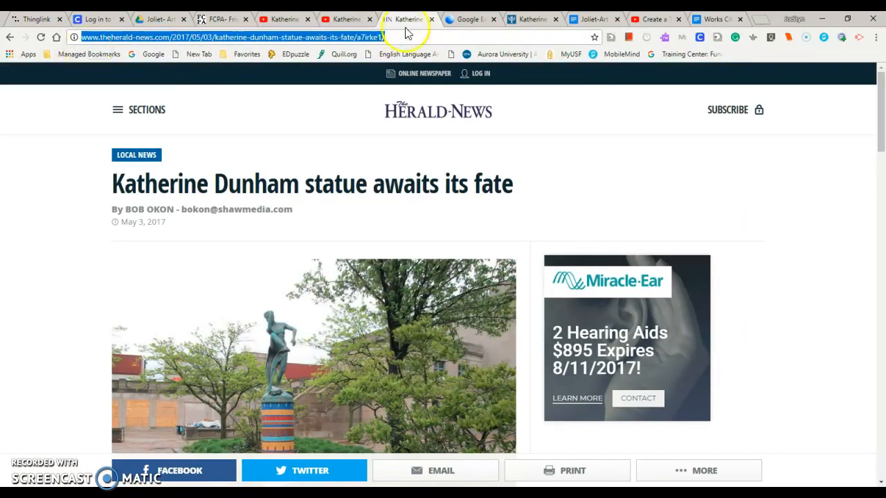
left_click(719, 20)
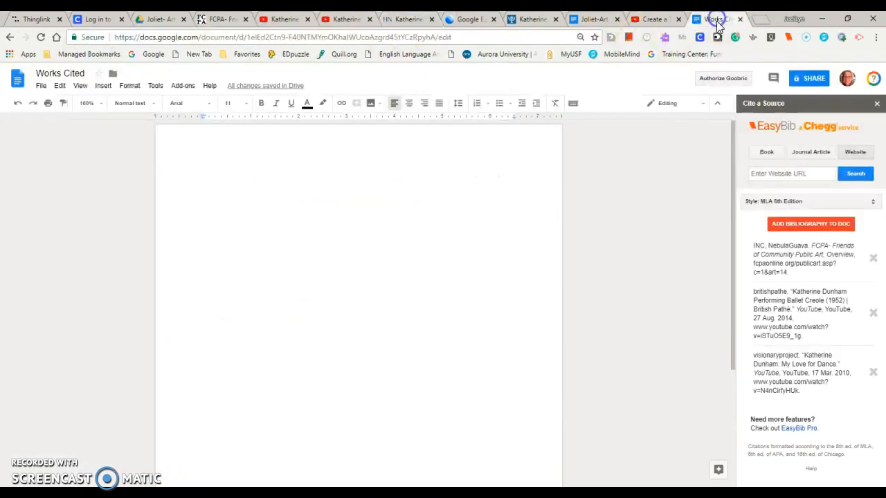
left_click(762, 174)
key("ctrl+v")
left_click(852, 178)
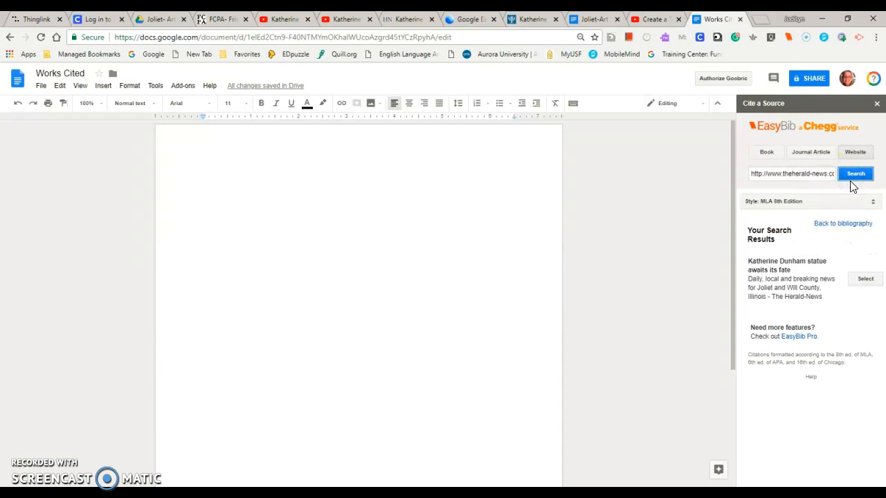
left_click(865, 279)
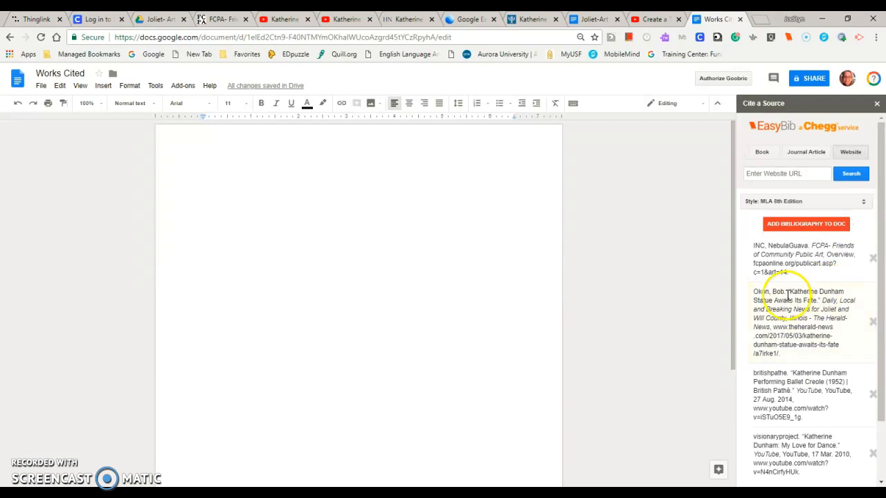
- Cite the open Google Earth view of Joliet in EasyBib using its copied URL
left_click(463, 19)
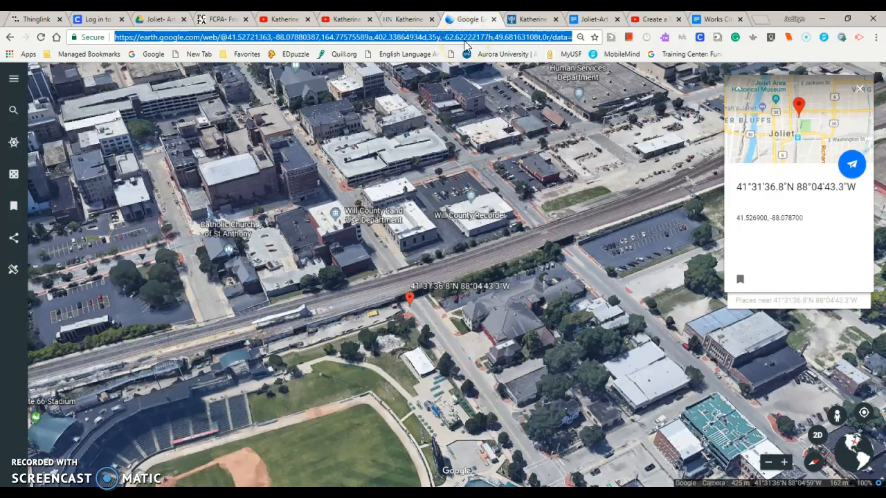
left_click(713, 19)
left_click(771, 173)
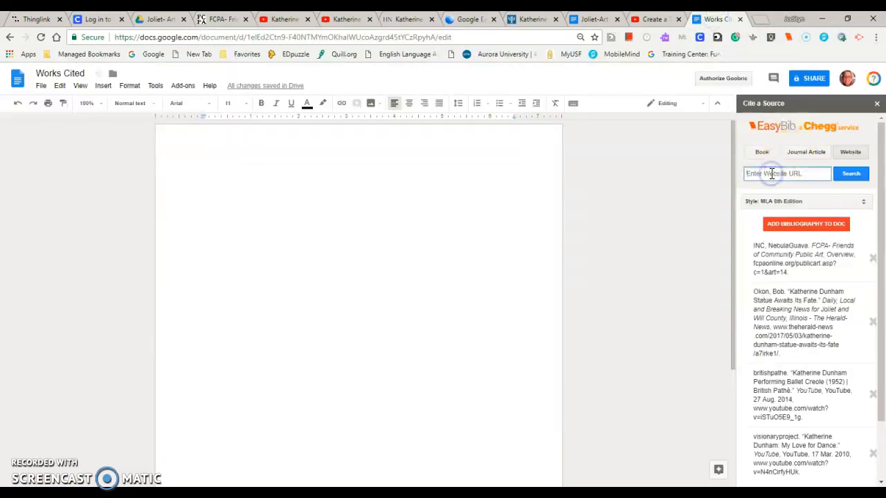
key("ctrl+v")
left_click(850, 176)
left_click(864, 264)
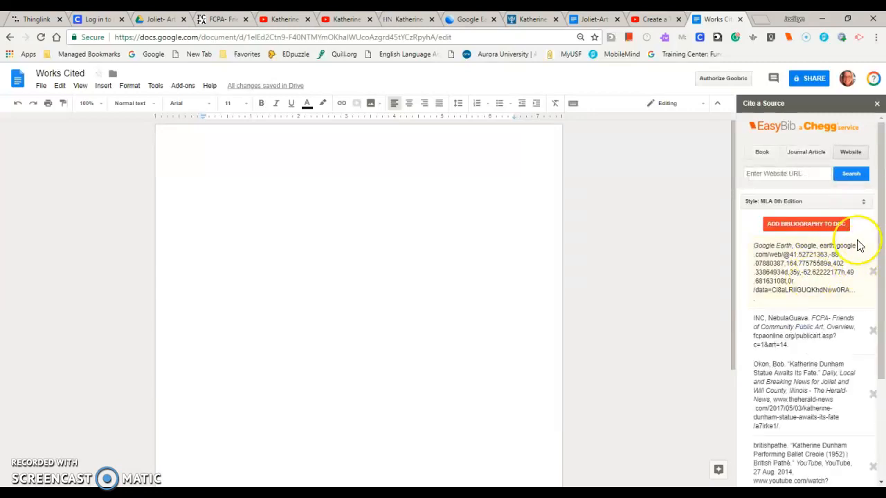
- Insert the EasyBib bibliography into the Works Cited document
left_click(524, 21)
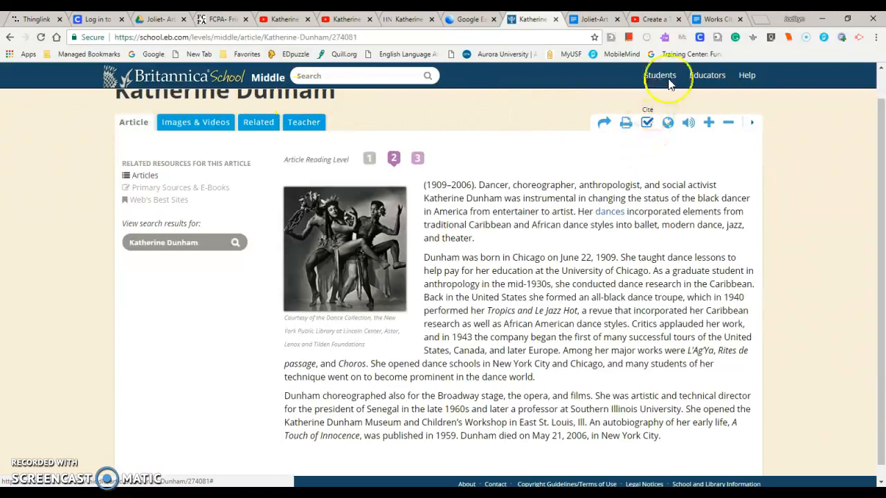
left_click(713, 19)
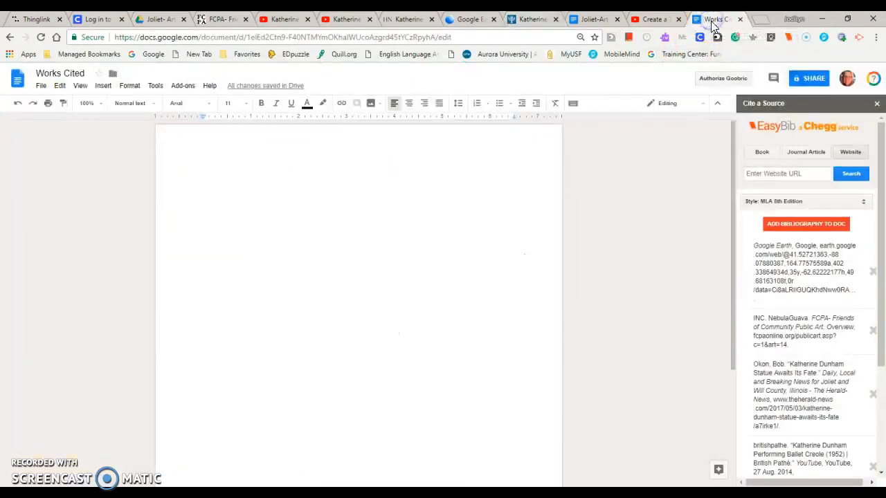
left_click(812, 229)
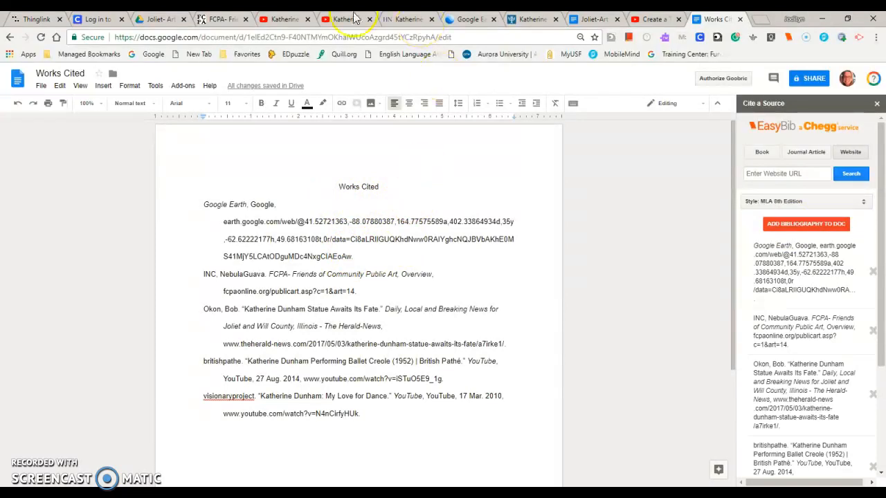
- Copy the MLA citation for the Britannica School article "Katherine Dunham"
left_click(530, 19)
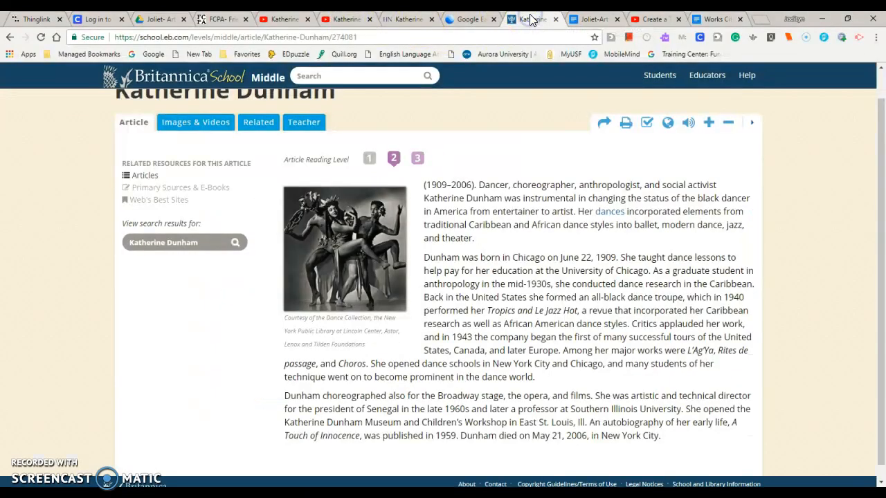
left_click(646, 124)
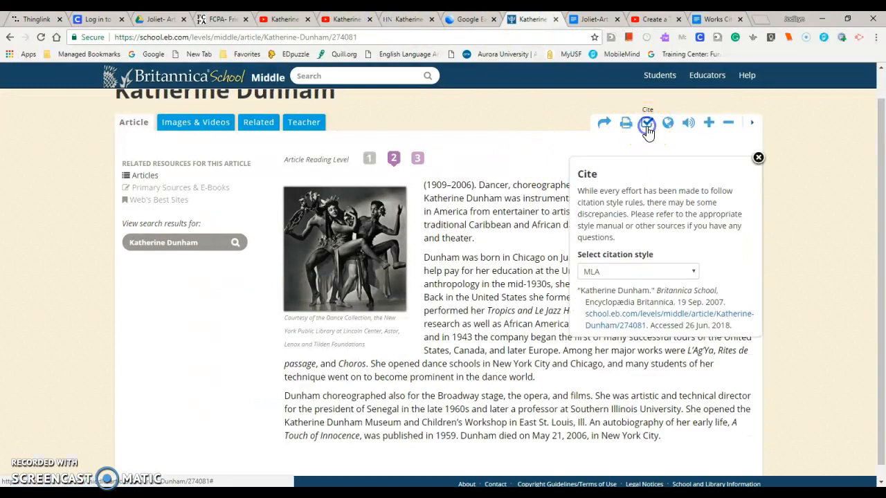
left_click(630, 271)
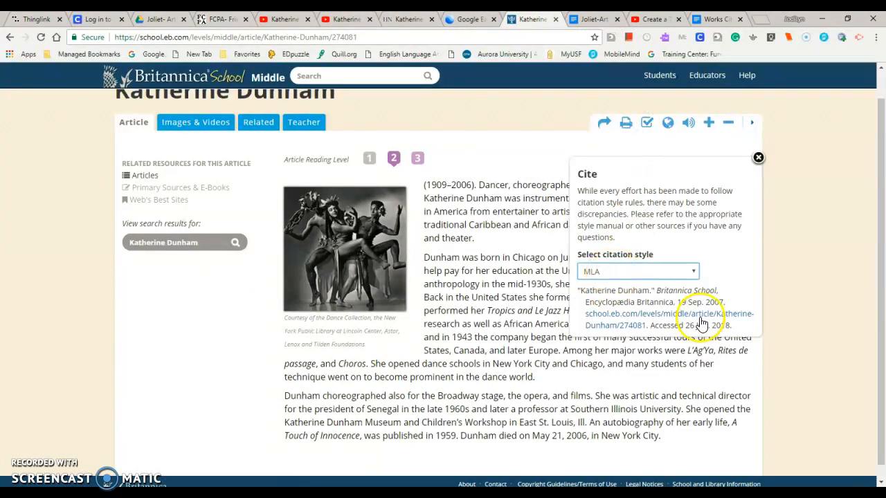
left_click_drag(738, 335, 576, 299)
key("ctrl+c")
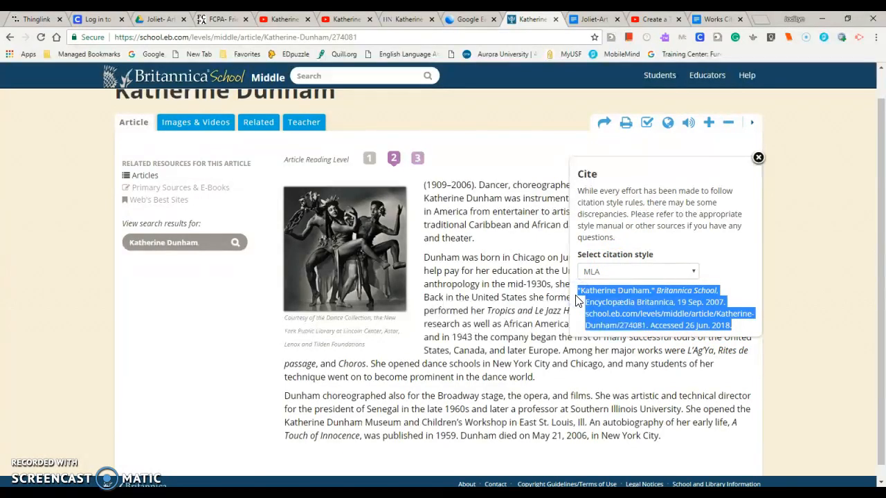
- Paste the Britannica School citation on a new line above the Herald-News entry in the Works Cited document
left_click(711, 20)
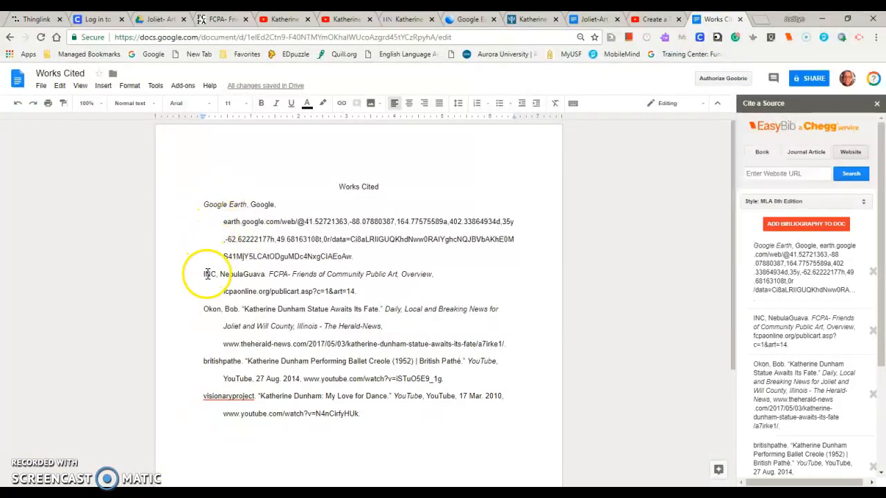
left_click(204, 309)
key("Return")
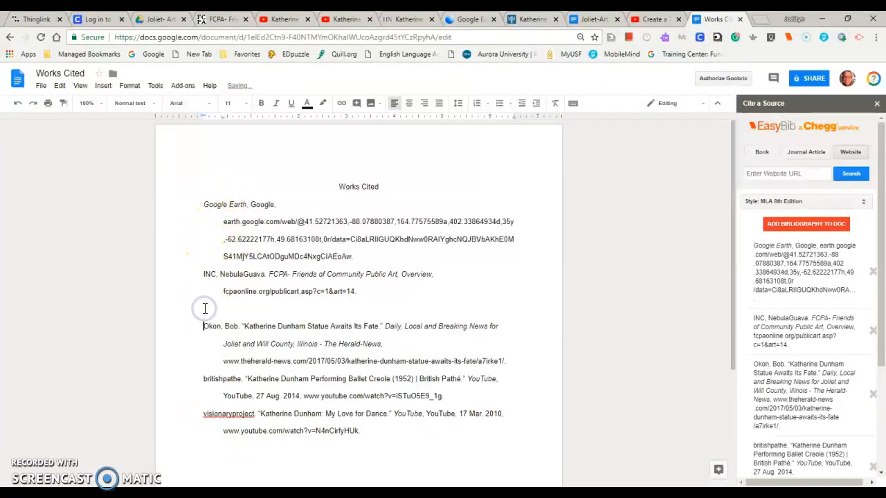
left_click(205, 309)
key("ctrl+v")
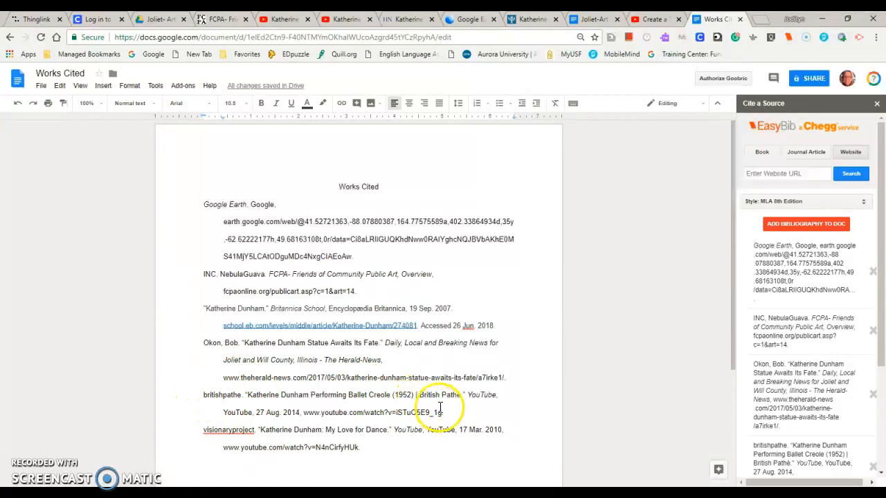
- Cut the britishpathe YouTube entry from the Works Cited list
left_click_drag(446, 413, 164, 393)
key("ctrl+c")
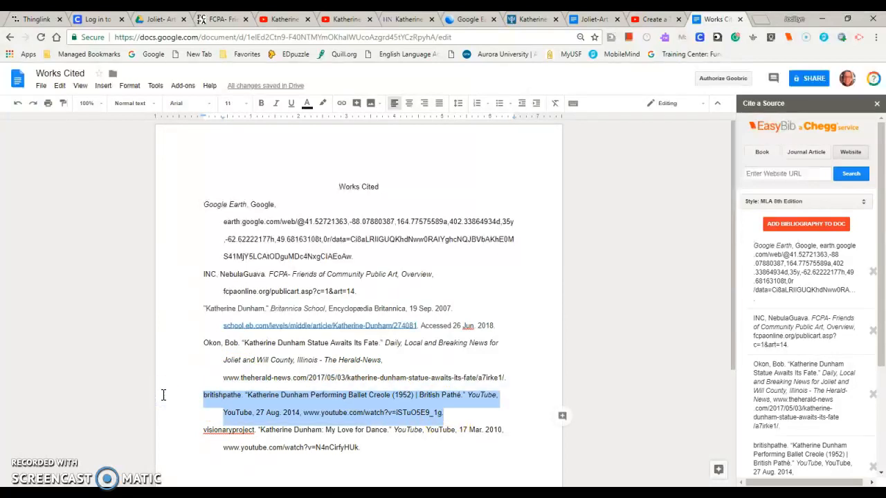
key("BackSpace")
left_click(203, 198)
key("Return")
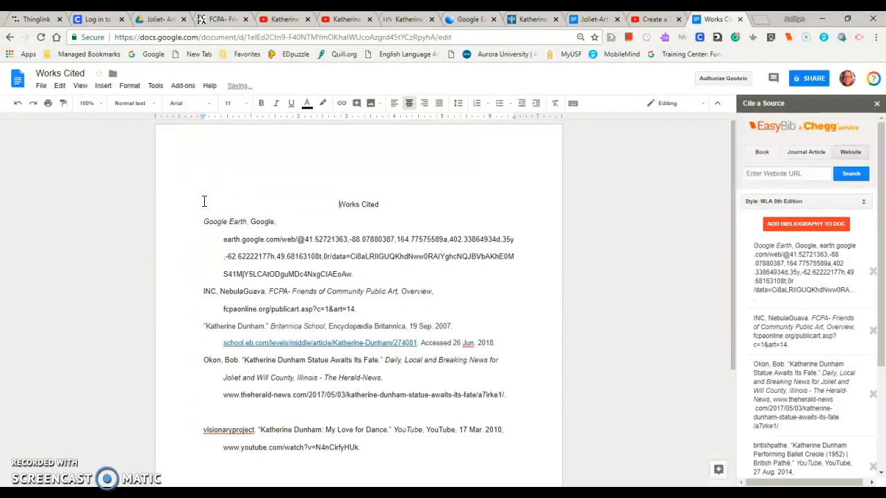
key("ctrl+shift+l")
key("BackSpace")
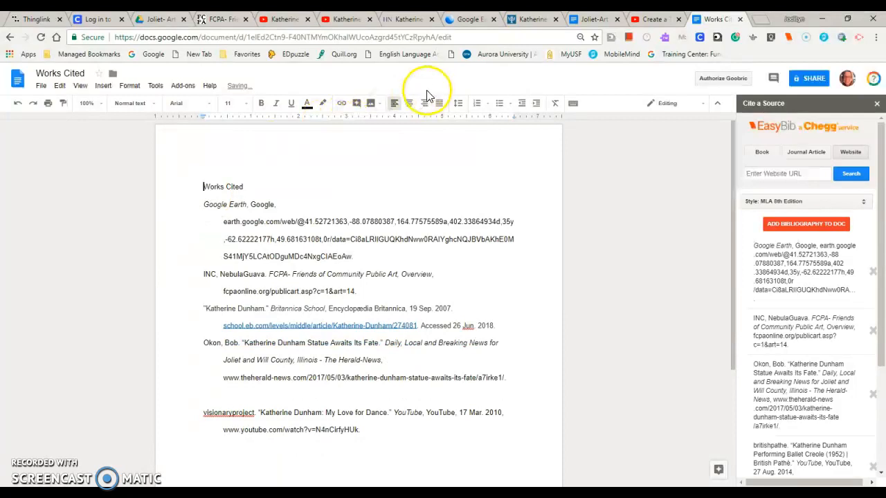
left_click(409, 103)
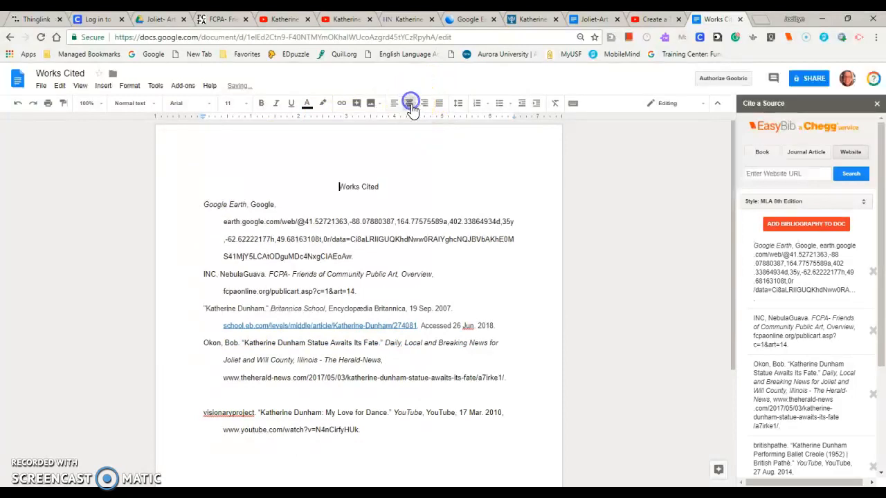
- Paste the cut britishpathe entry directly below the Works Cited heading and capitalize its author as "Britishpathe"
left_click(205, 204)
key("Return")
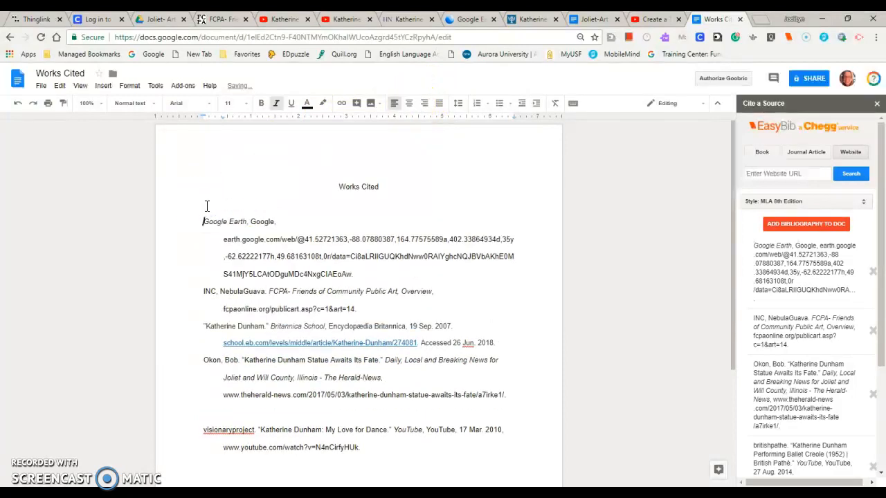
left_click(206, 201)
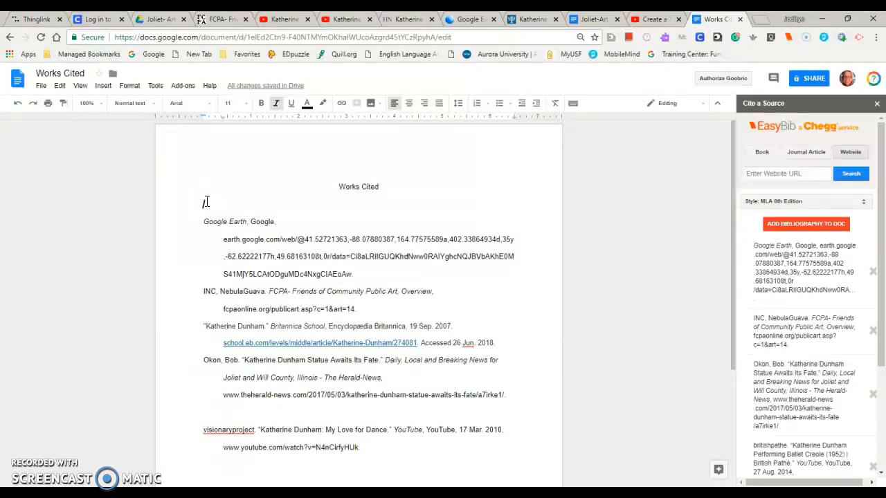
key("ctrl+v")
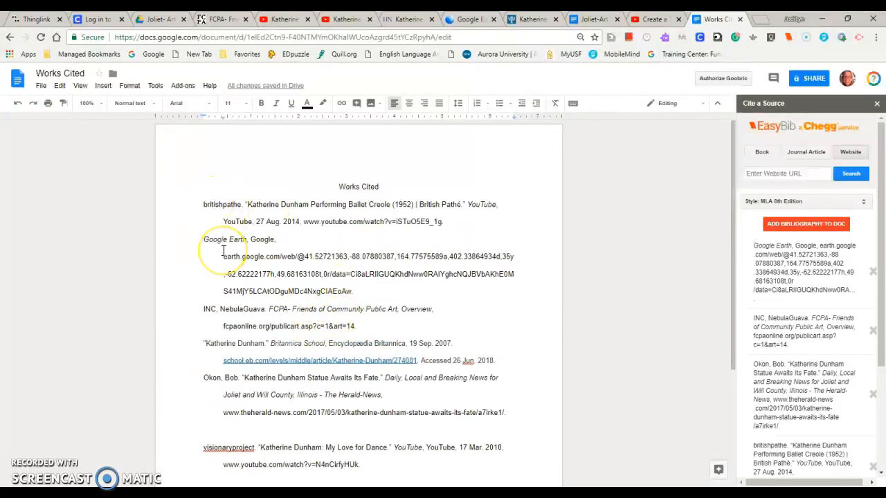
key("BackSpace")
key("BackSpace")
type("B")
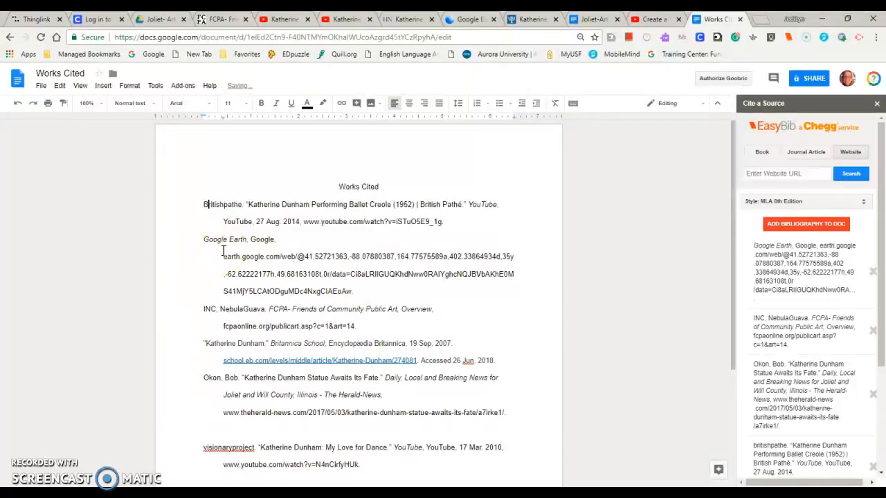
- Delete the blank line above the visionaryproject entry and rewrite its author as "Visionary Project"
left_click(207, 434)
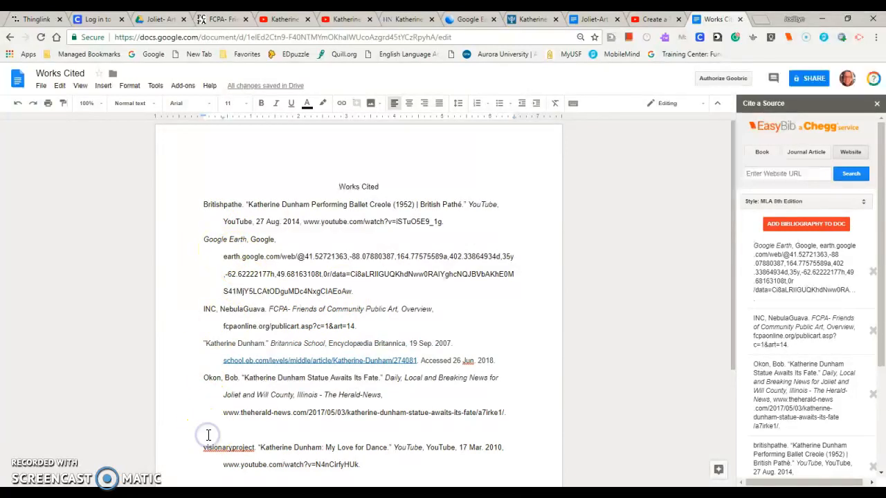
key("BackSpace")
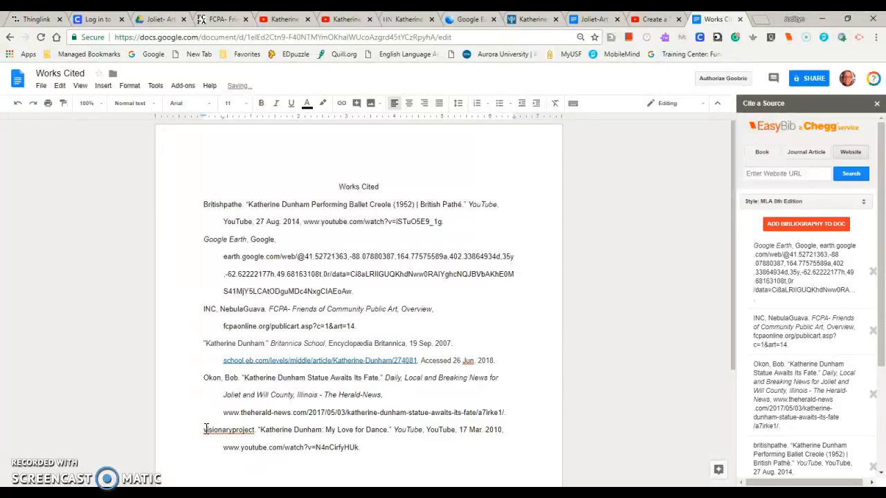
left_click(205, 429)
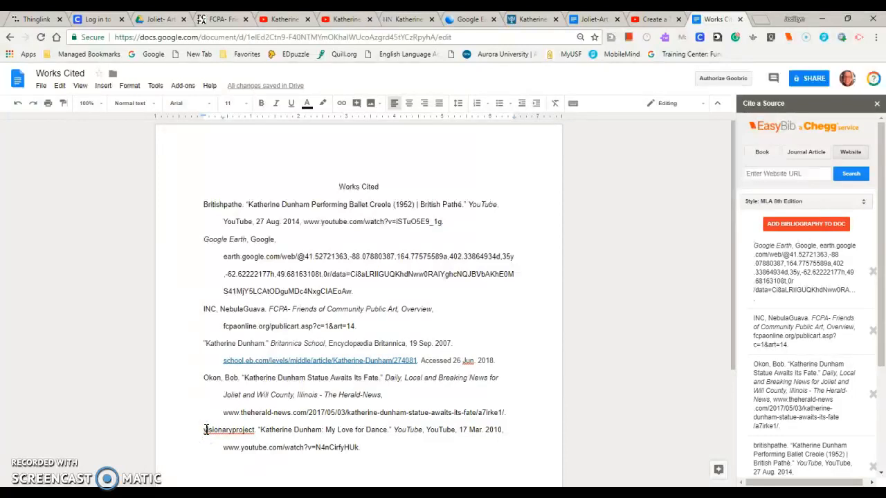
key("BackSpace")
type("V")
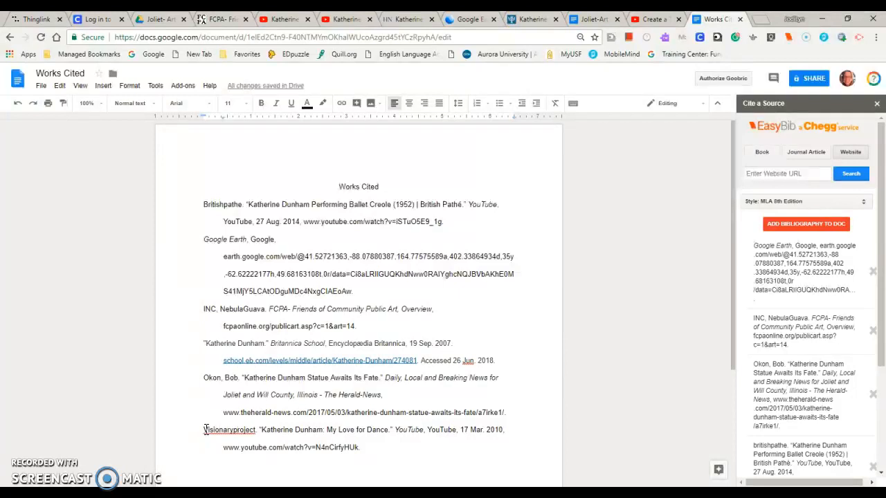
key("BackSpace")
type("P")
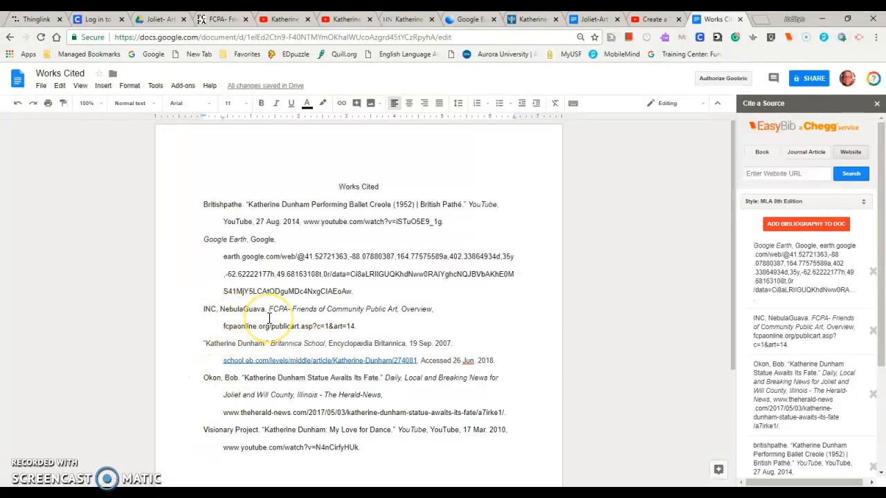
- Delete "INC," from the start of the FCPA entry so that it begins with NebulaGuava
left_click(219, 309)
key("BackSpace")
key("BackSpace")
key("BackSpace")
key("BackSpace")
key("BackSpace")
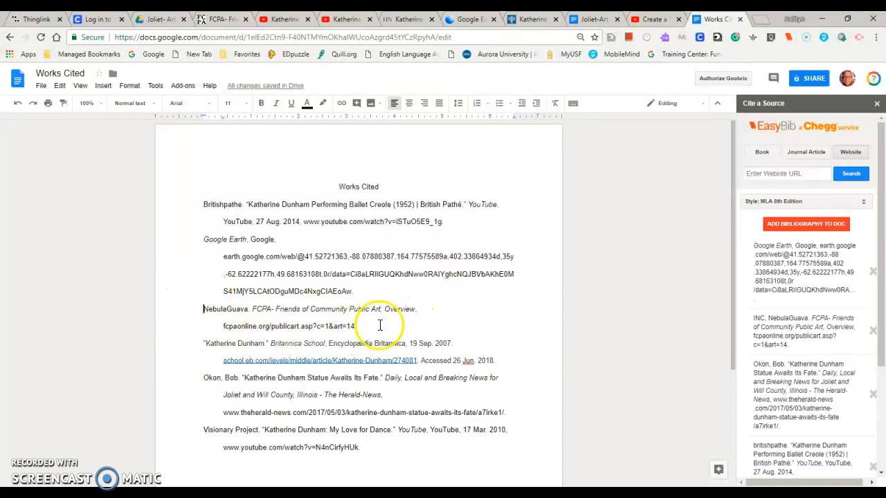
- Move the NebulaGuava entry to a new line between the Britannica School and Herald-News entries
left_click_drag(357, 327, 202, 312)
key("ctrl+c")
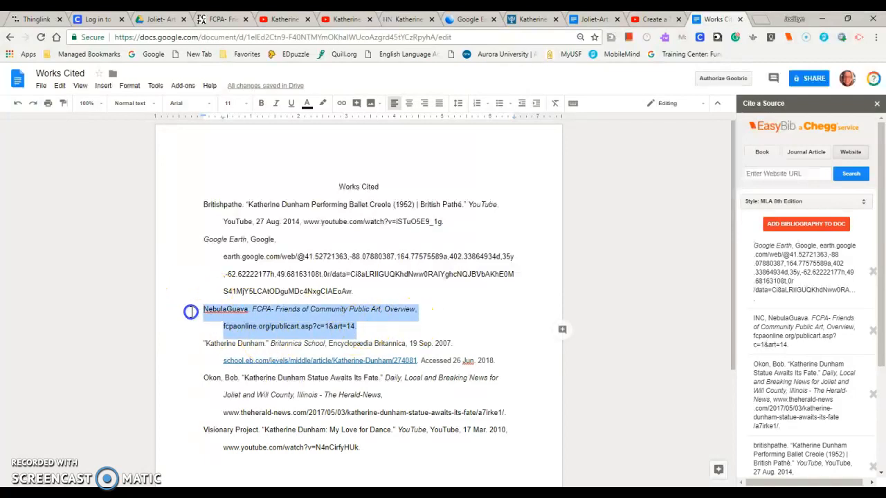
key("BackSpace")
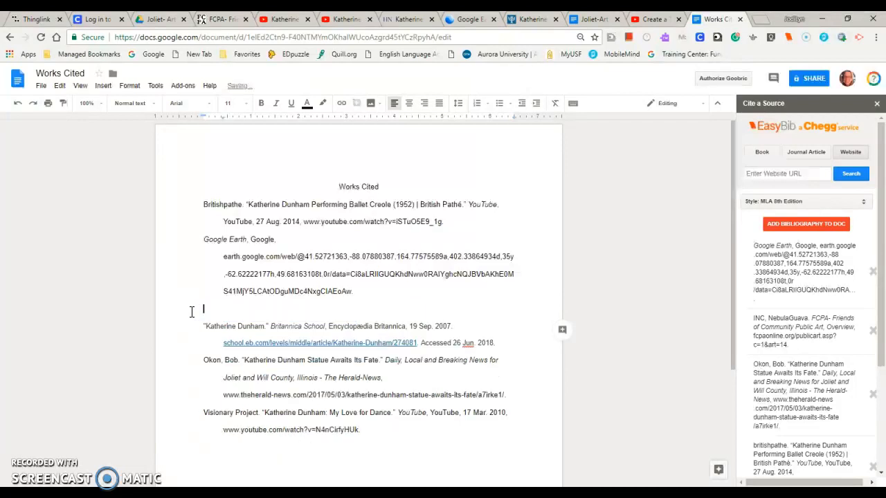
left_click(202, 359)
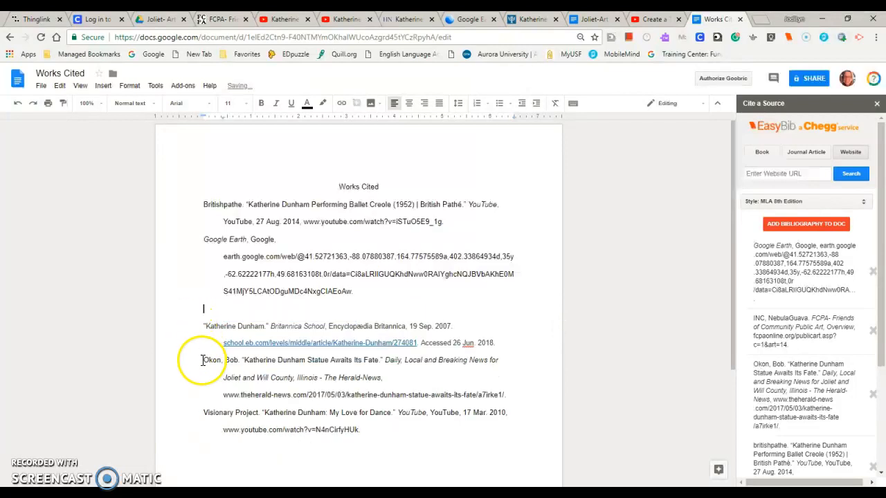
key("Return")
left_click(203, 360)
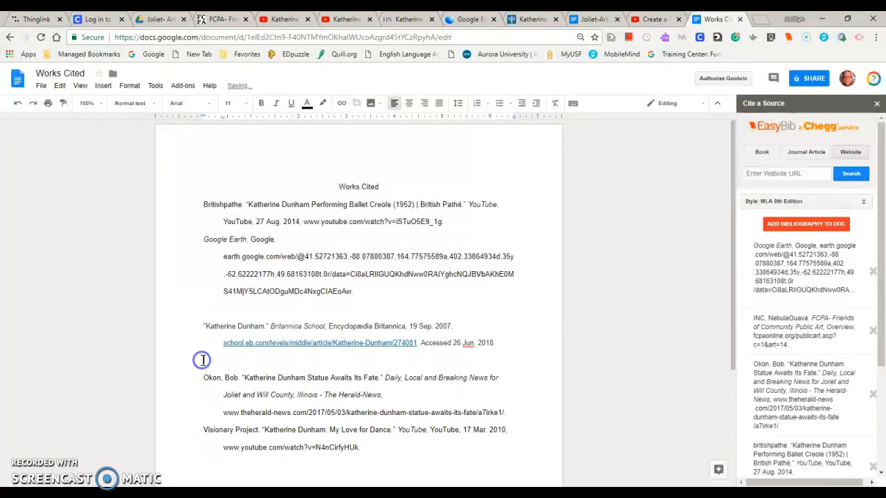
key("ctrl+v")
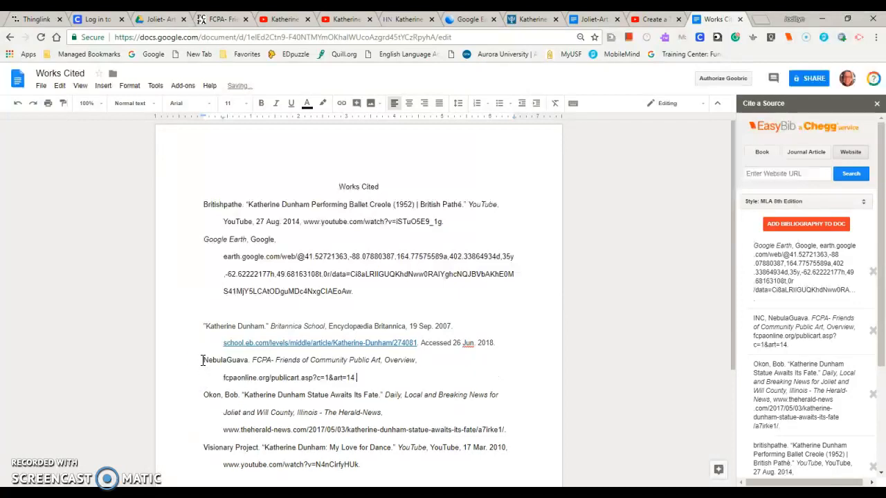
left_click(203, 326)
key("BackSpace")
key("BackSpace")
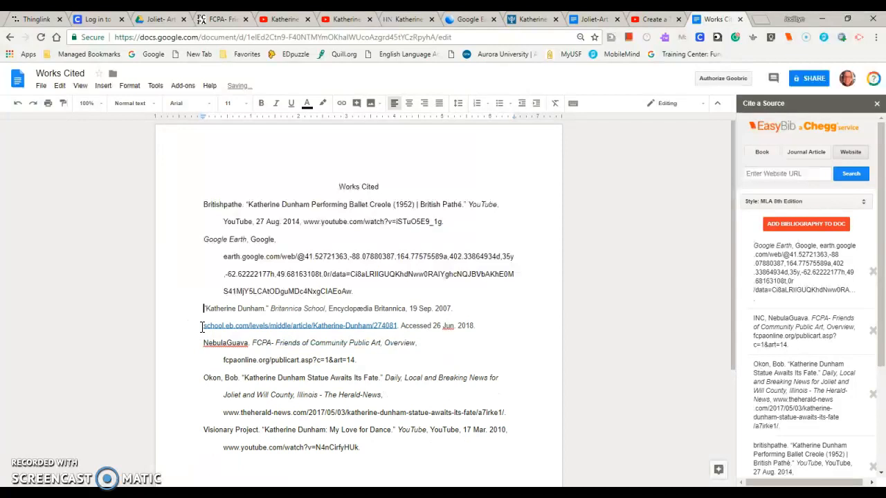
left_click(17, 103)
left_click(17, 103)
- Delete the blank line between the Google Earth and Britannica School entries, keeping the hanging indent
left_click(216, 334)
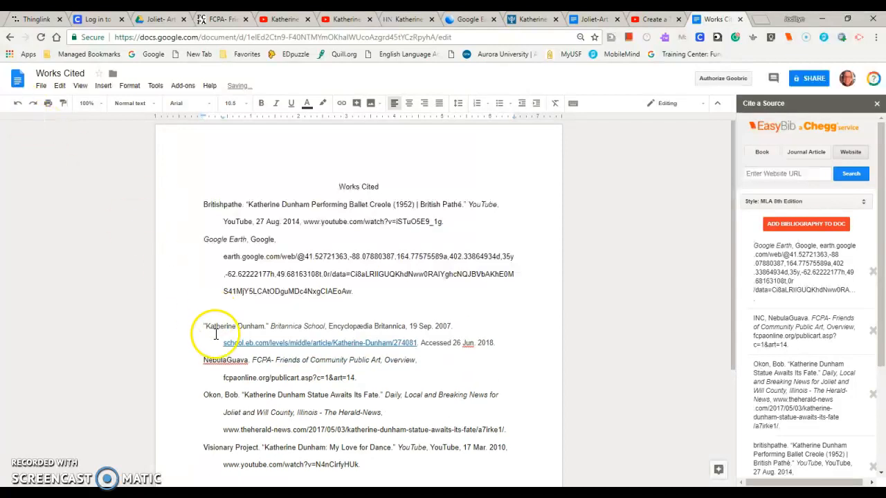
left_click(212, 309)
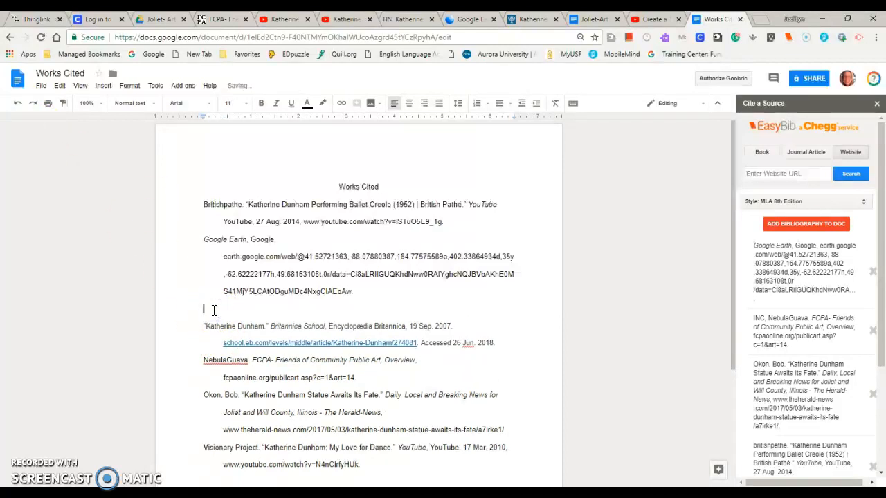
key("BackSpace")
left_click(389, 322)
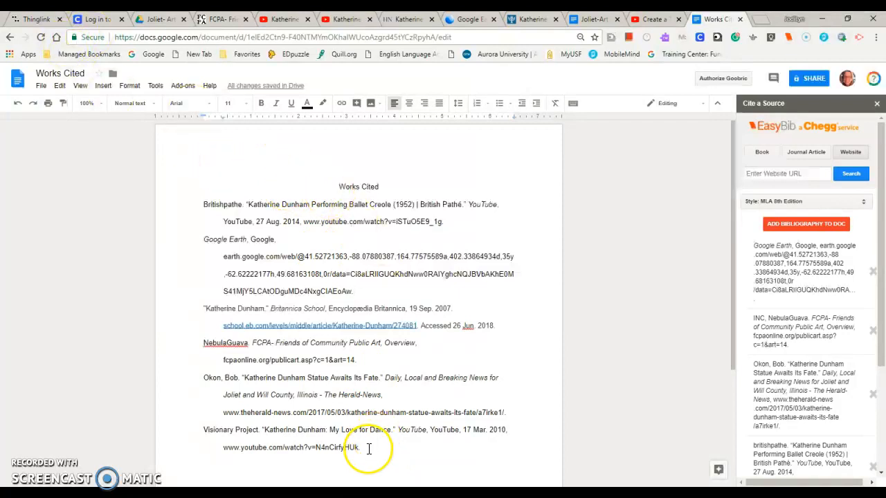
- Copy the whole Works Cited list, heading included, into the text of the book-icon tag on the ThingLink Katherine Dunham image
left_click_drag(368, 450, 169, 186)
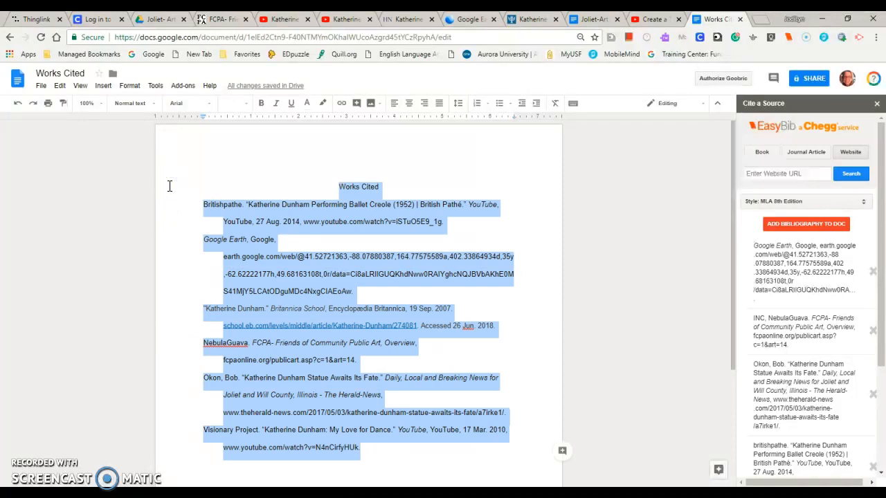
left_click(32, 21)
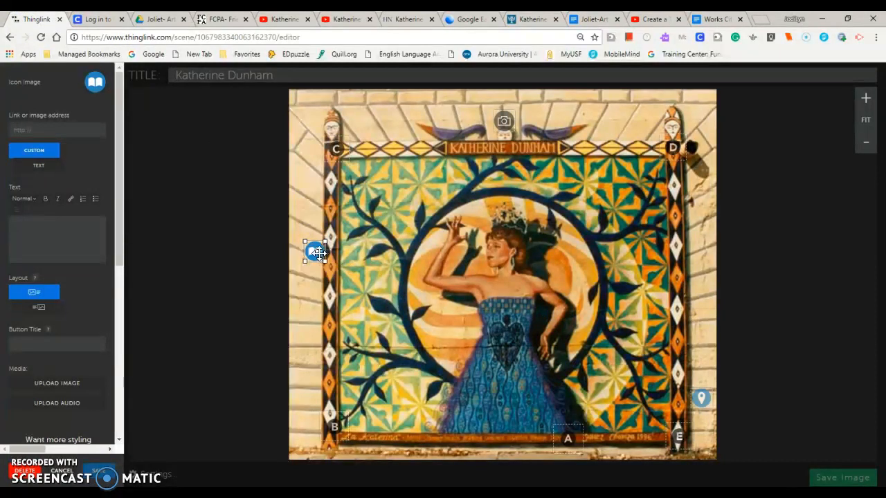
left_click(38, 236)
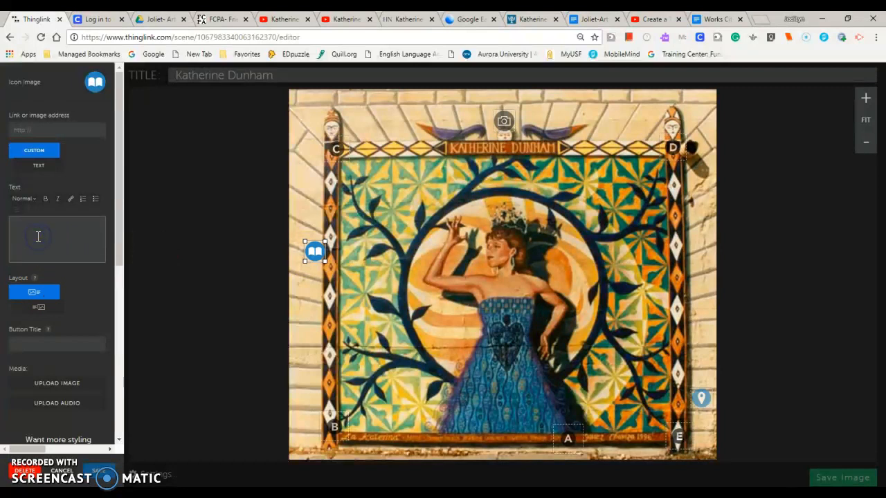
key("ctrl+v")
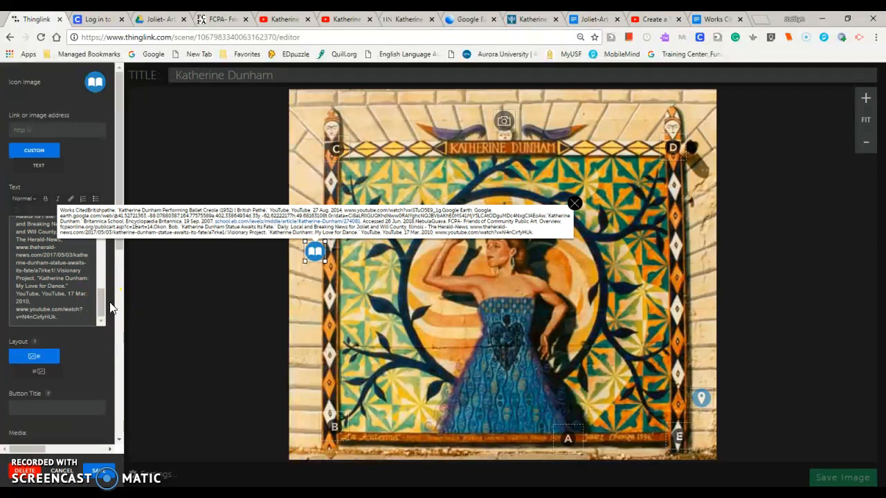
- Switch the book-icon tag to the layout with text before the image, and save both the tag and the tagged image
left_click_drag(103, 300, 101, 239)
left_click(40, 373)
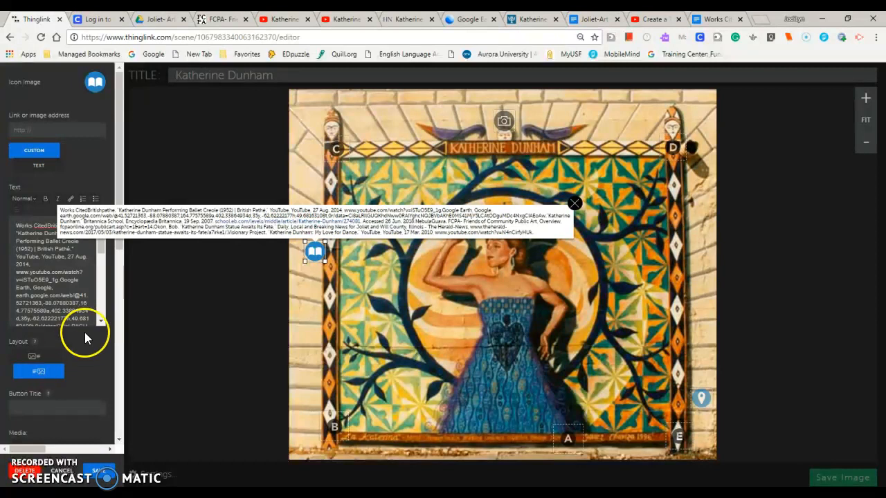
left_click(100, 472)
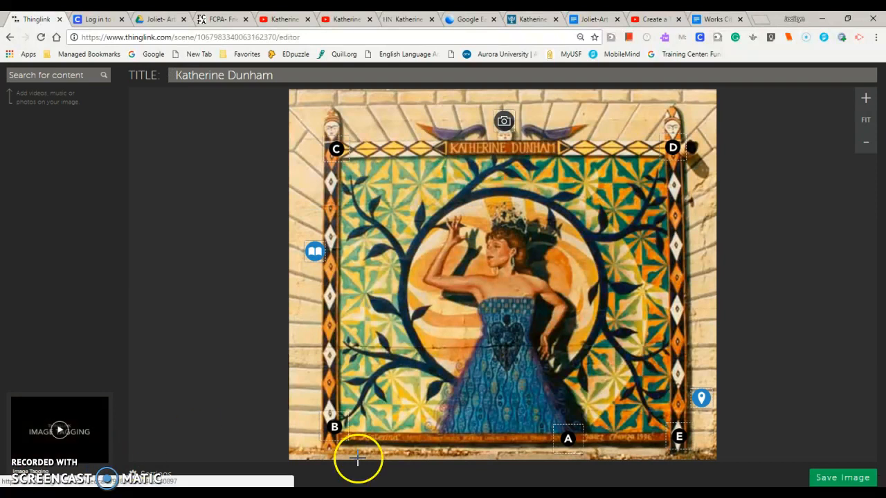
left_click(831, 479)
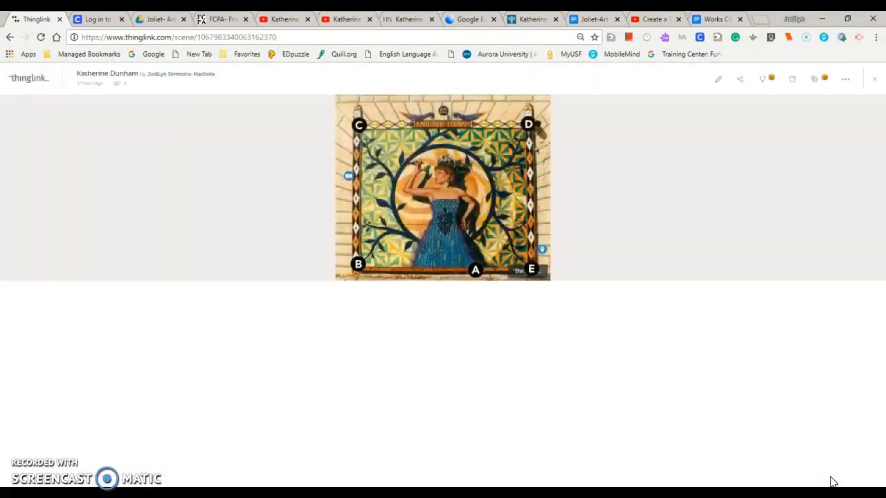
- Return to the Works Cited document in Google Docs and deselect the list
left_click(699, 21)
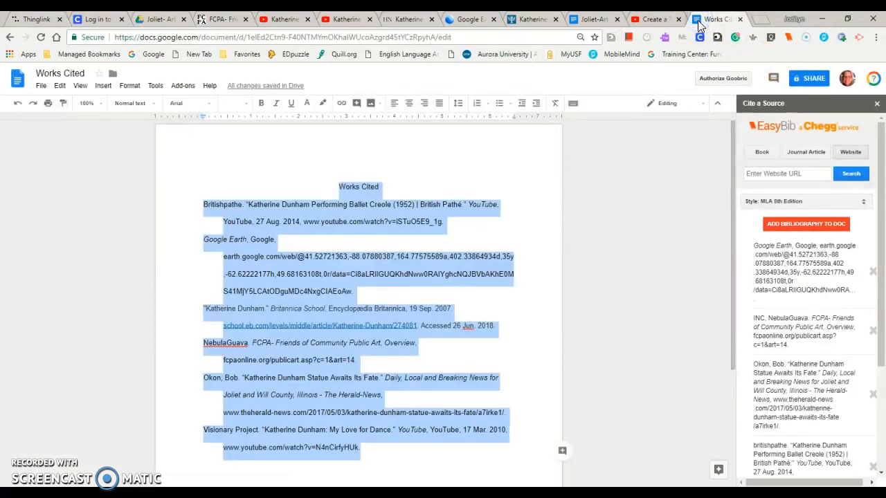
left_click(546, 232)
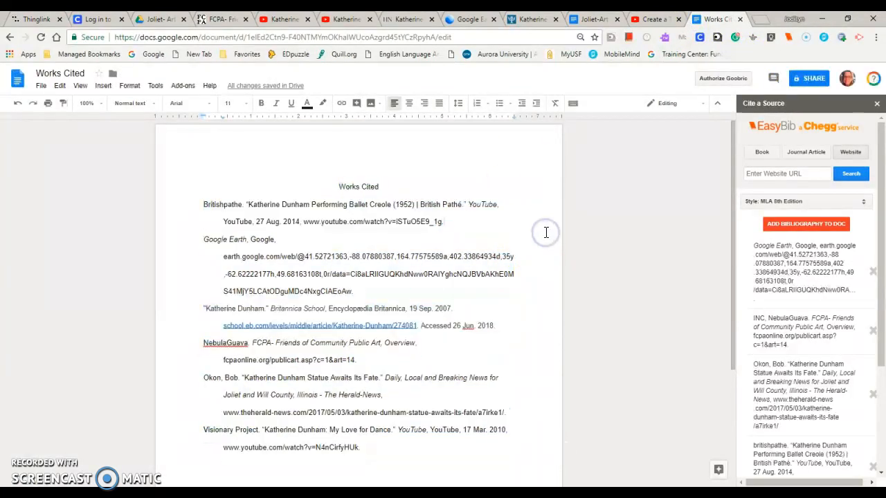